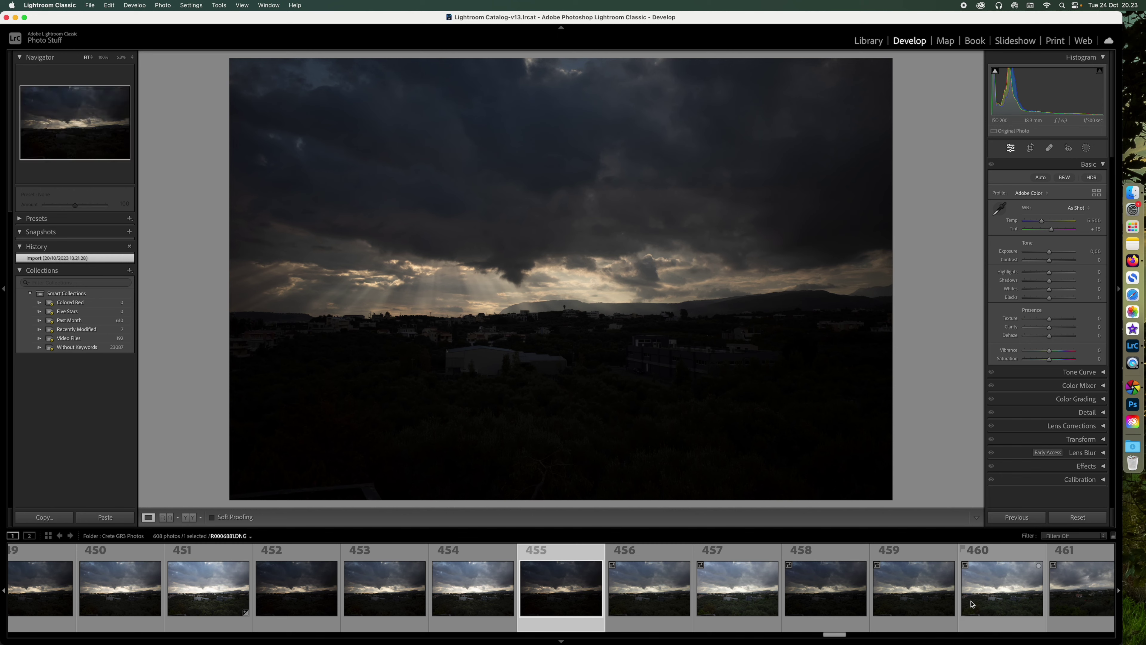
Scroll the filmstrip and select frames 452 through 454, the three sunset brackets
drag(835, 634, 841, 634)
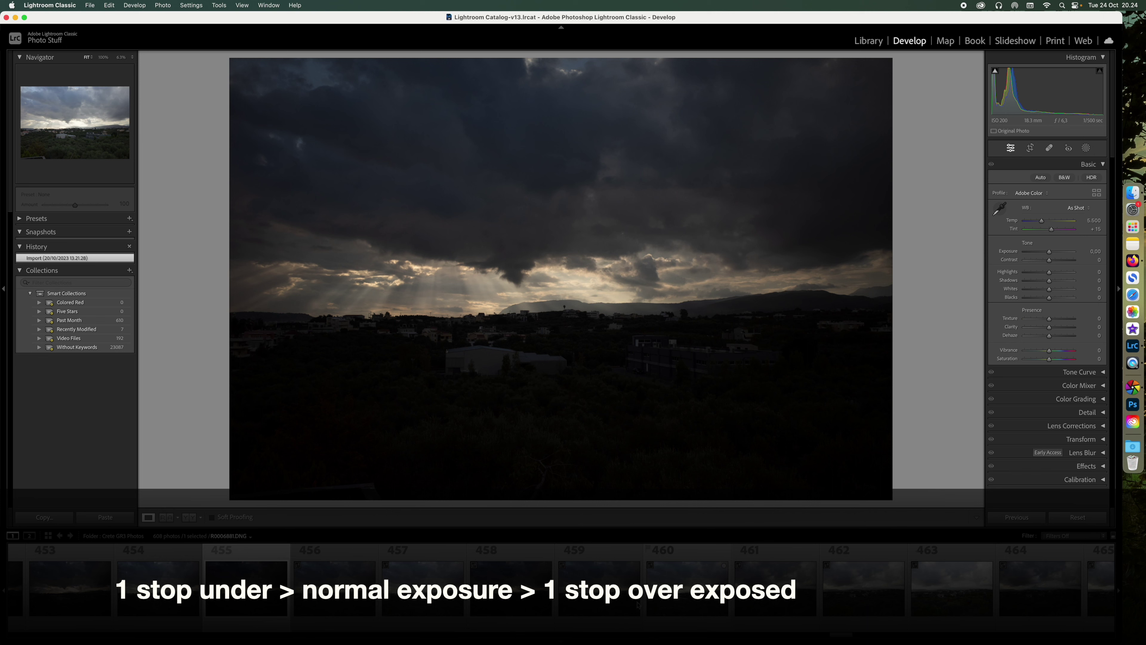
scroll(842, 636, left, 10)
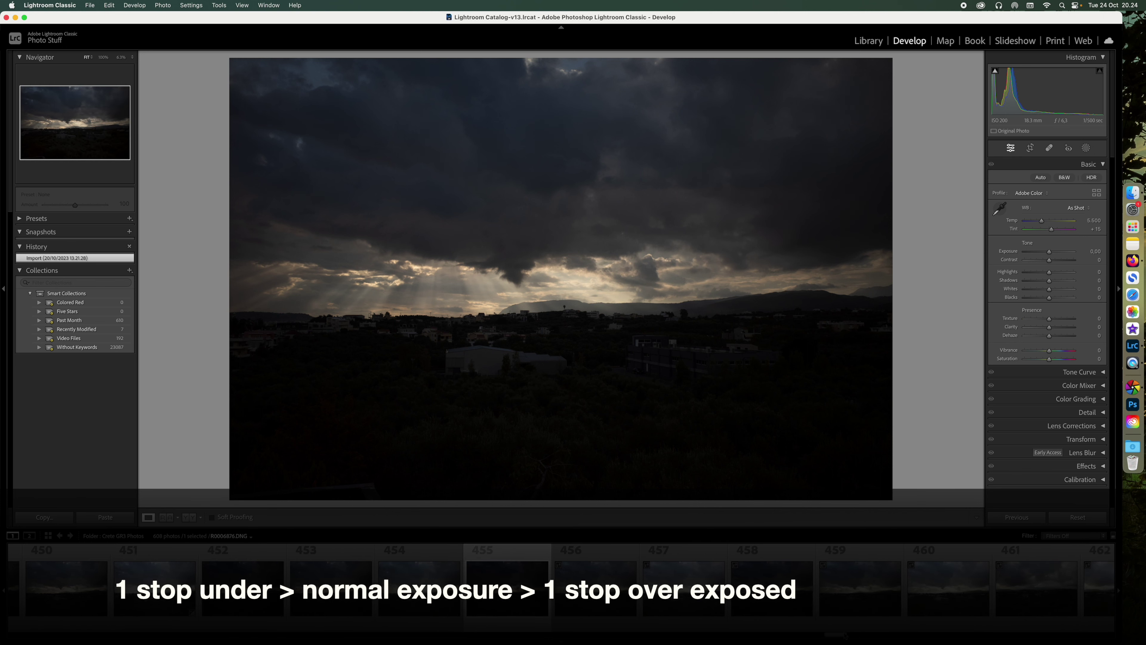
scroll(842, 636, left, 3)
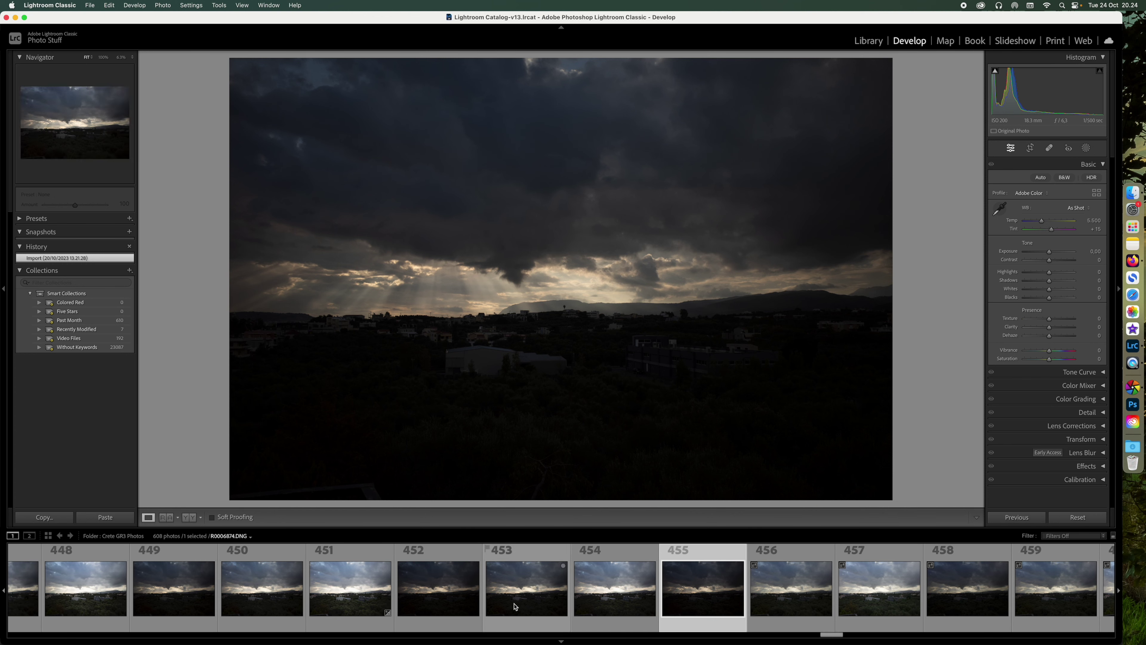
click(443, 593)
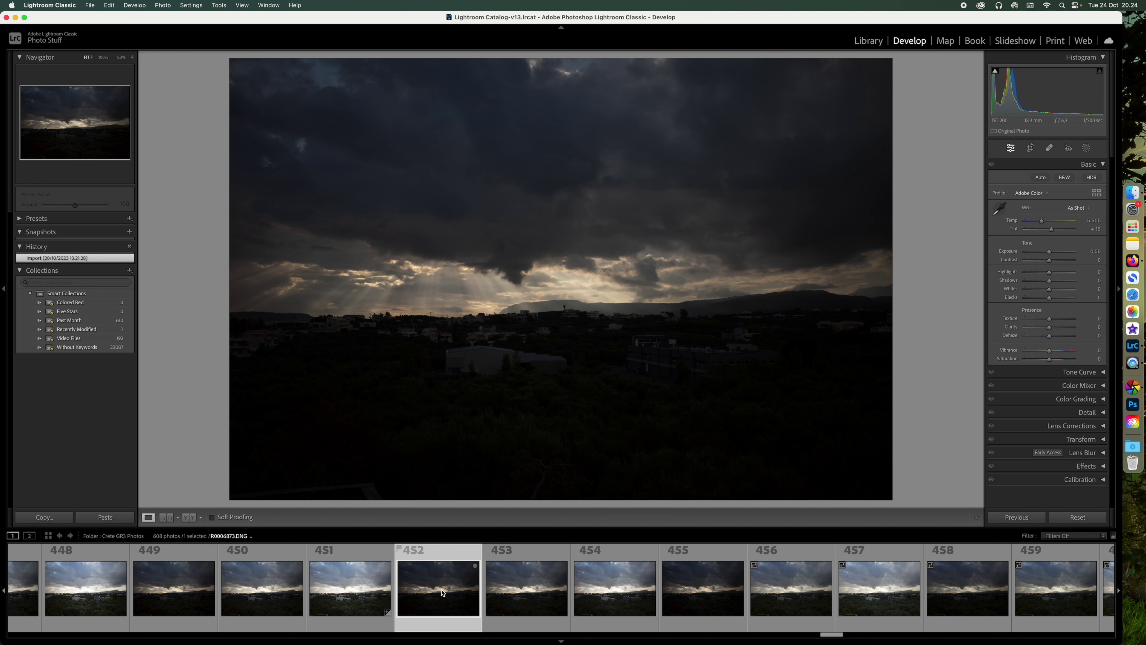
shift+click(619, 598)
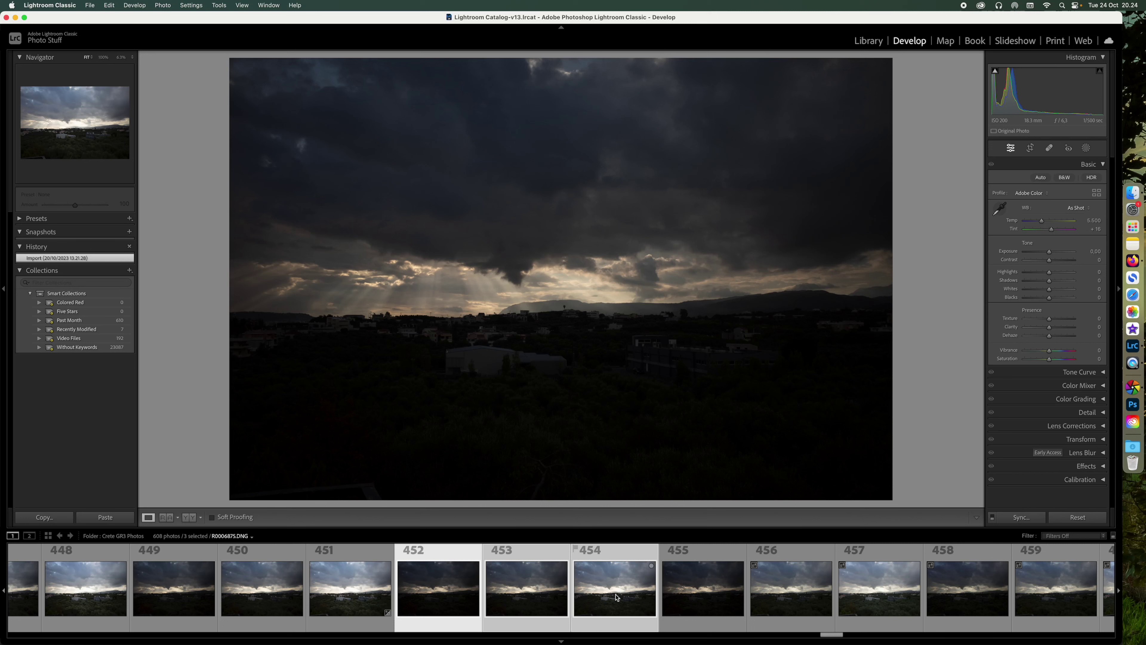
Run Photo Merge > HDR on the three selected brackets to get the HDR Merge Preview
right_click(616, 598)
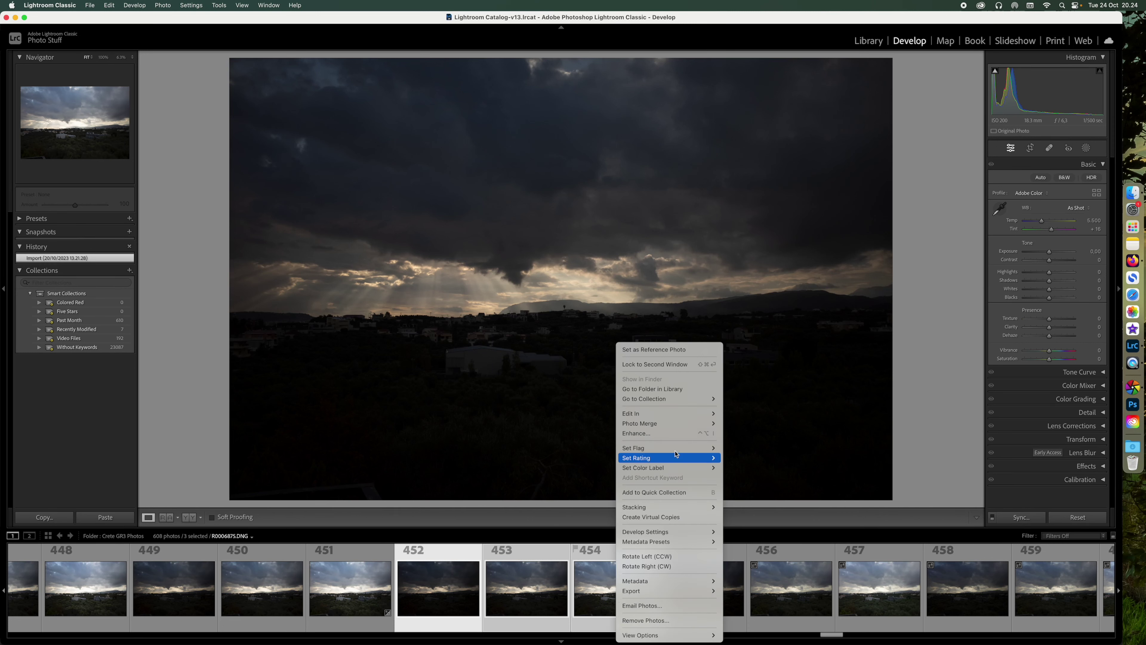
mouse_move(668, 427)
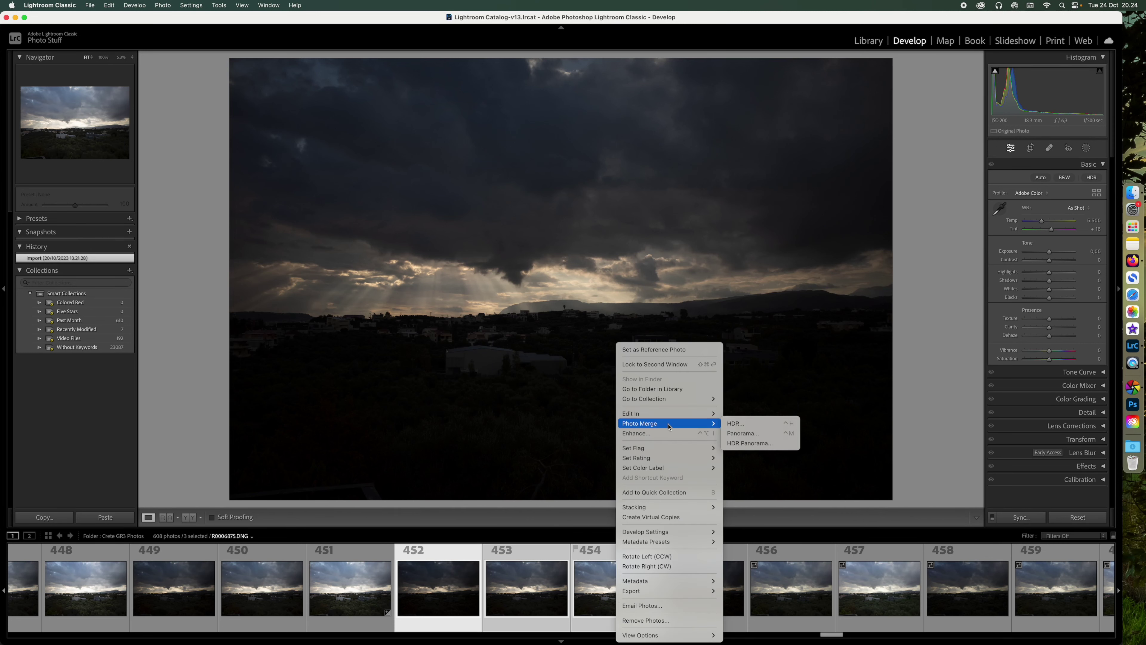
click(773, 425)
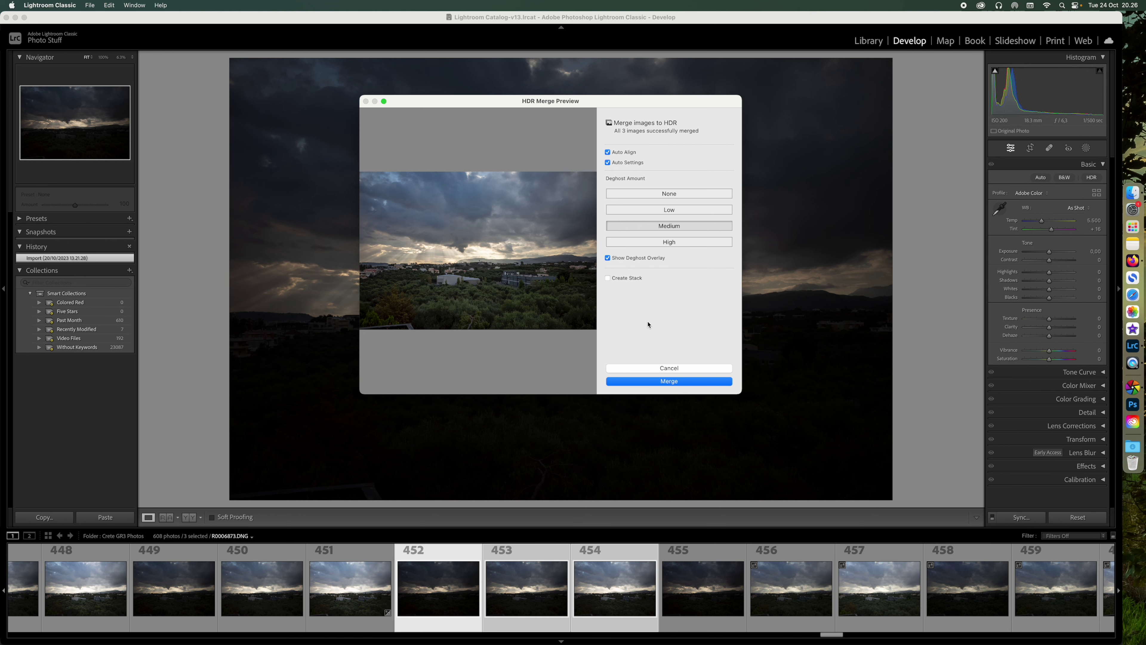
Create the merged HDR file R0006873-HDR.dng and open it as photo 455
click(669, 382)
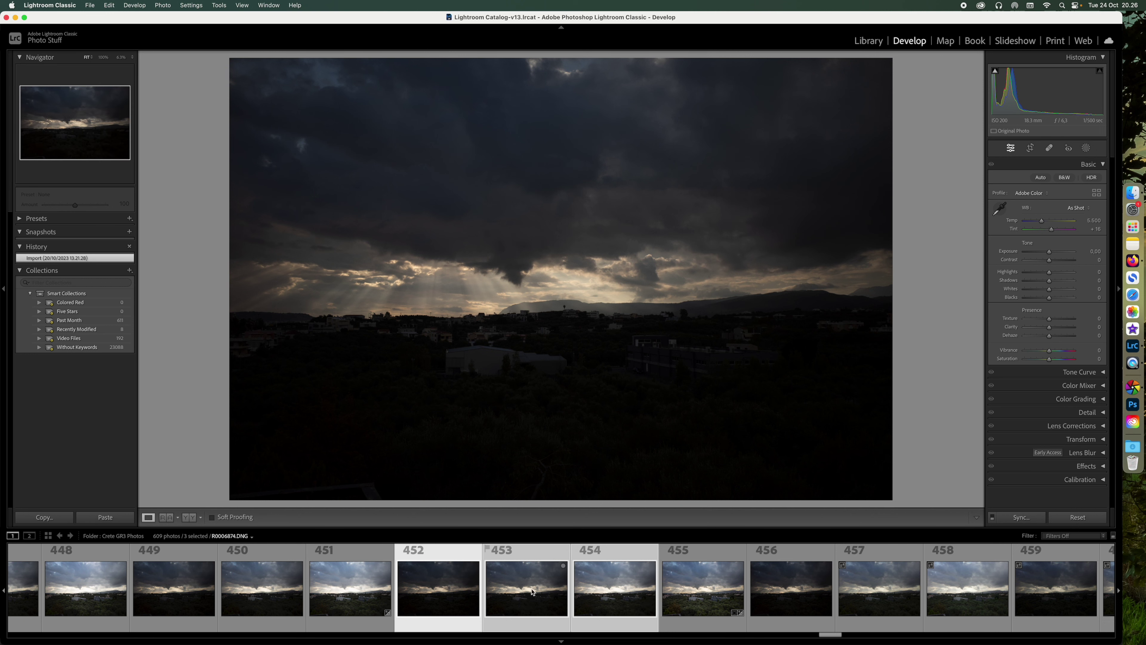
click(710, 590)
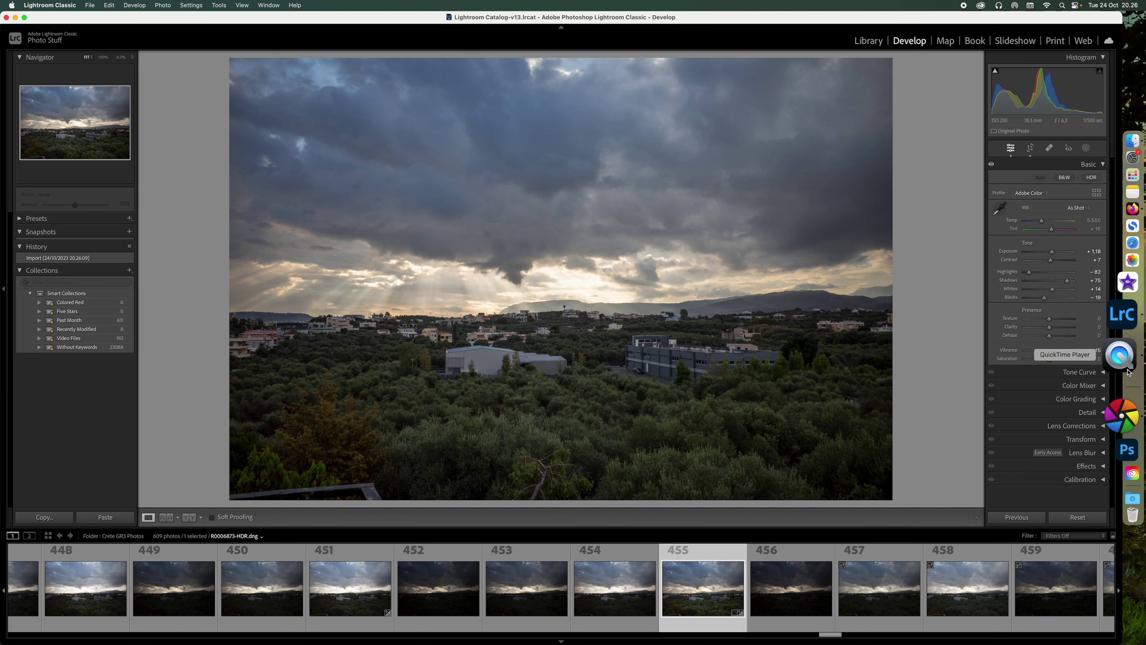
In darktable's full-screen lighttable, select all three bracketed sunset frames in Darktable Samples
click(1123, 389)
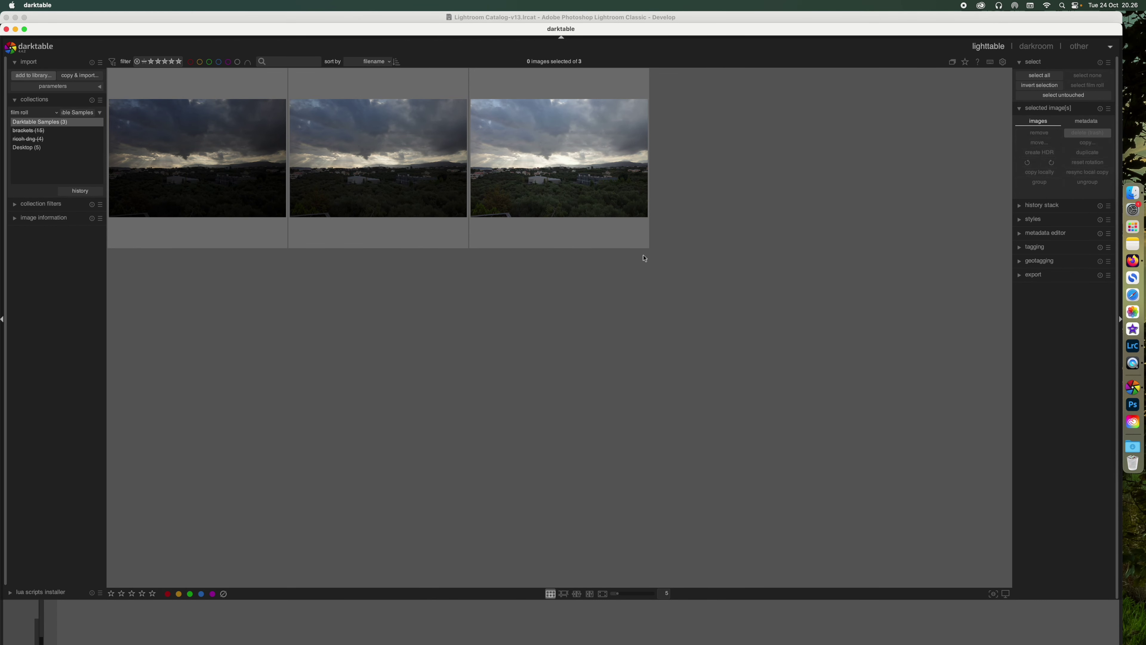
click(137, 147)
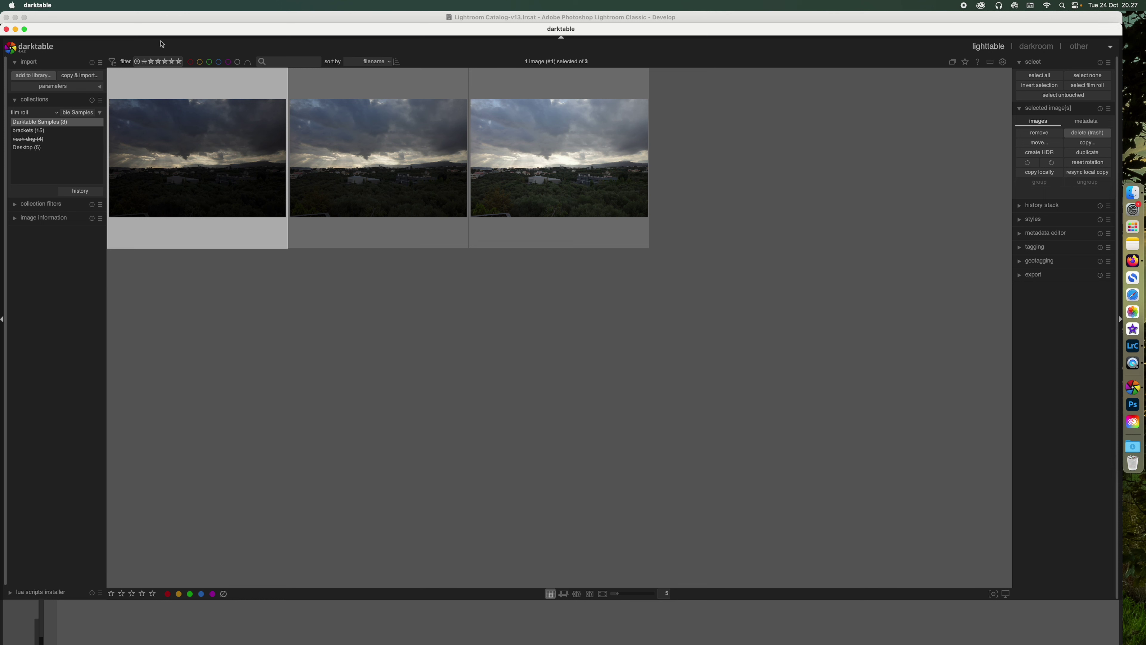
click(25, 29)
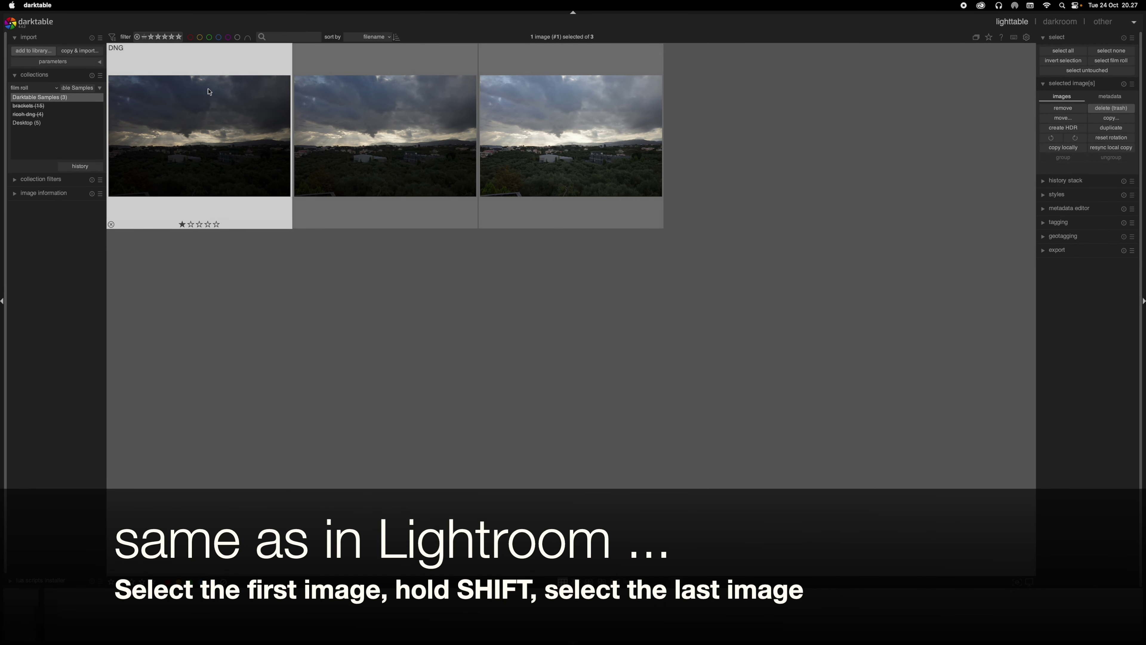
shift+click(604, 126)
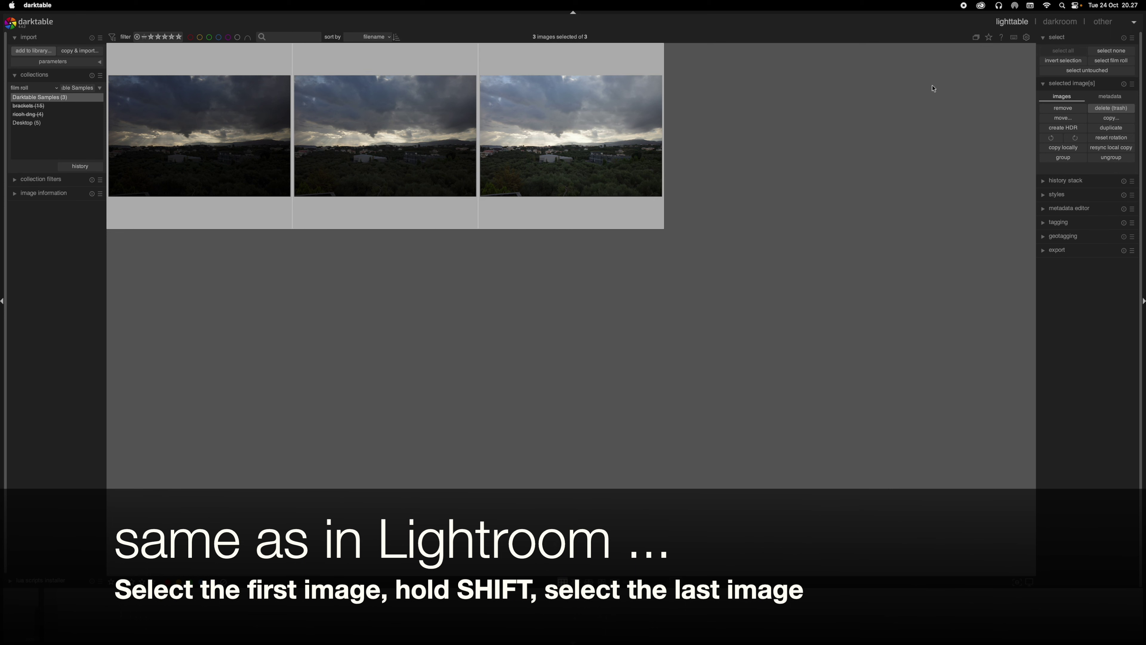
click(1043, 84)
click(1043, 85)
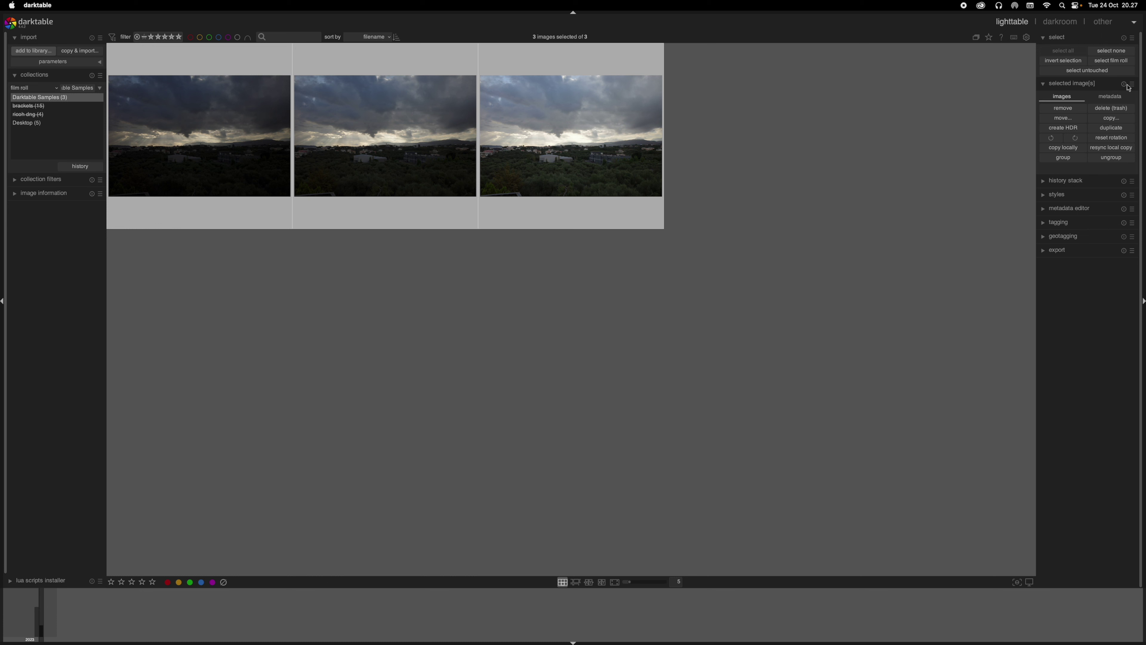
Merge the three brackets into R0006873-hdr.dng and open it in the darkroom
click(1078, 131)
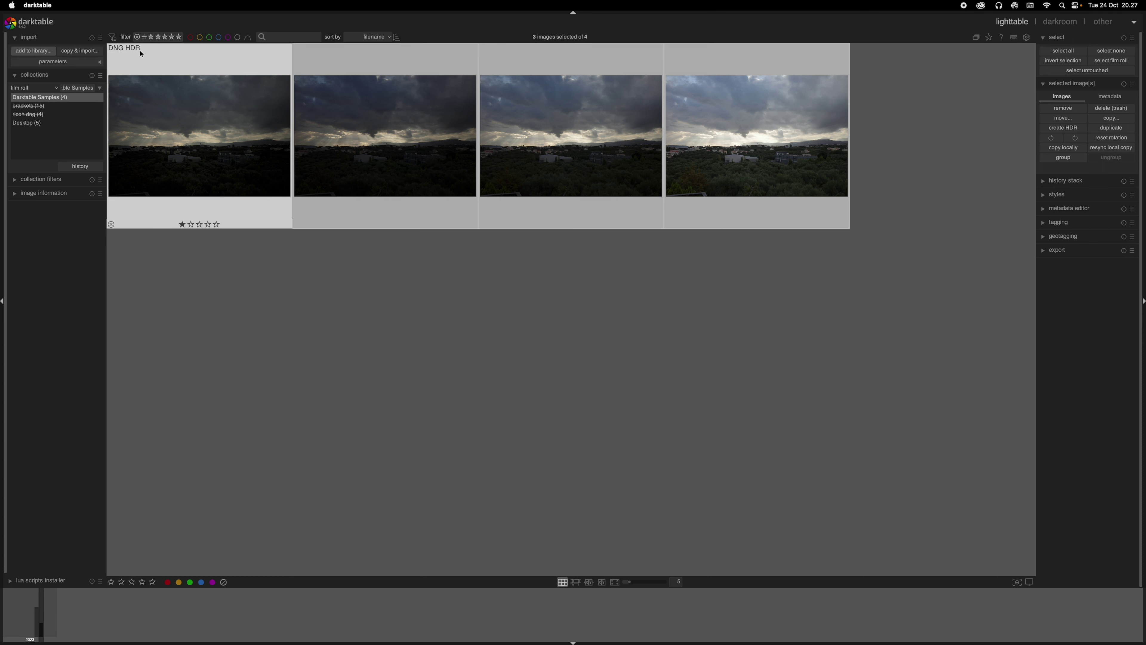
double_click(216, 131)
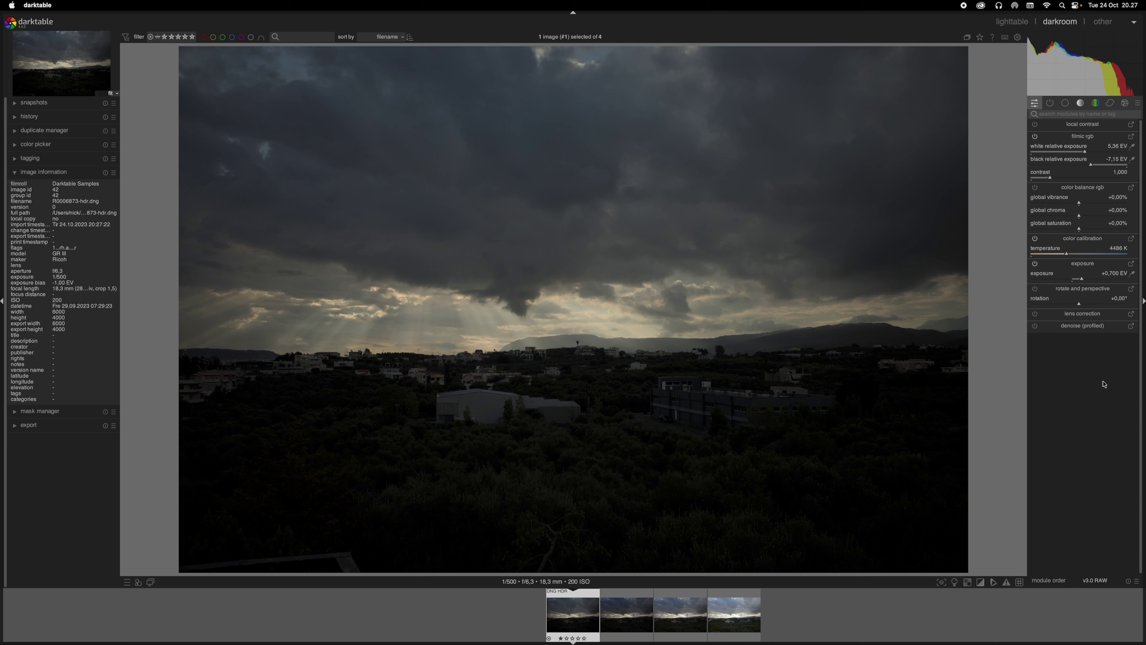
Enable lens correction, then raise filmic rgb contrast and white relative exposure to 5,89 EV
click(1035, 313)
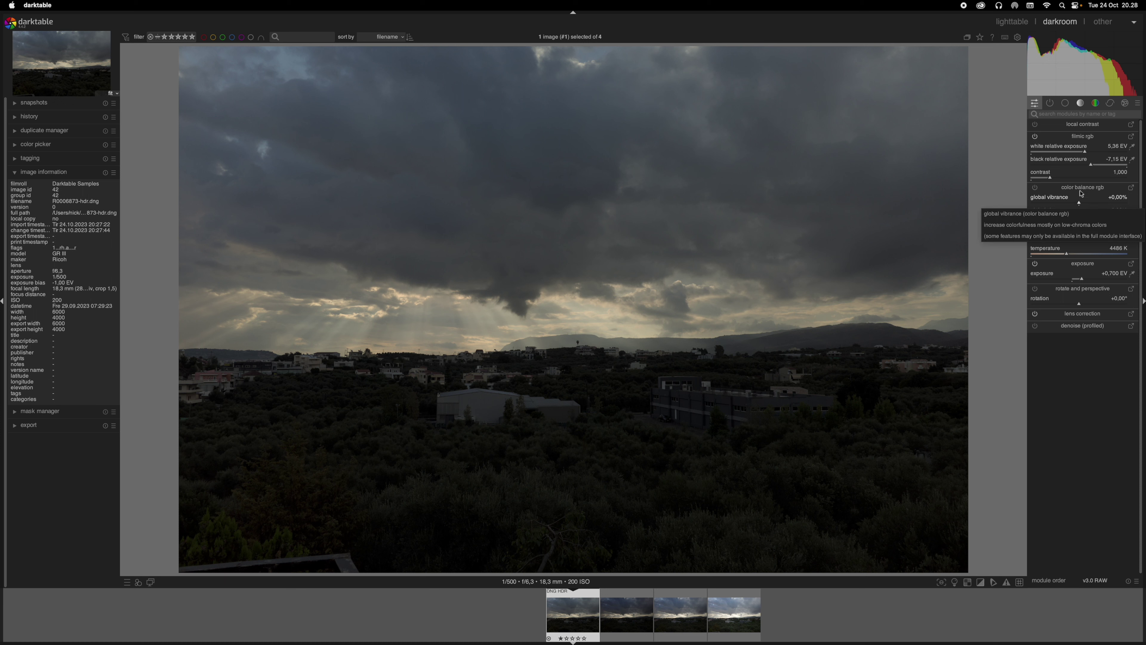
drag(1051, 179, 1057, 180)
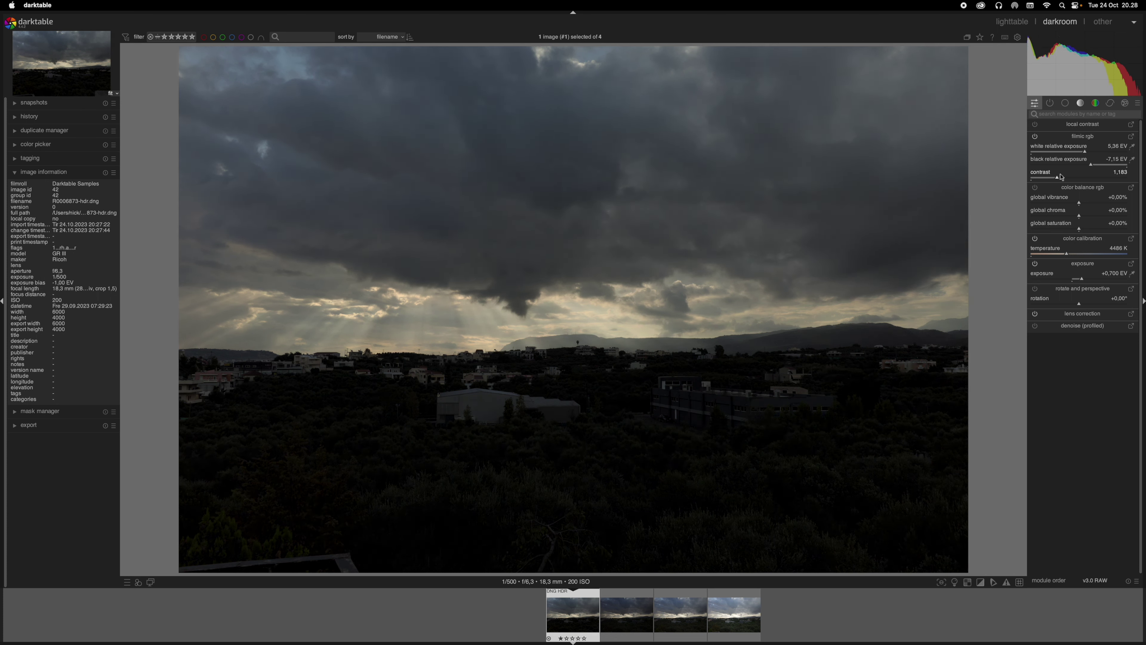
click(1093, 153)
click(1094, 152)
Find and enable shadows and highlights, setting shadows to +77,06 and highlights to -58,72
text(sha)
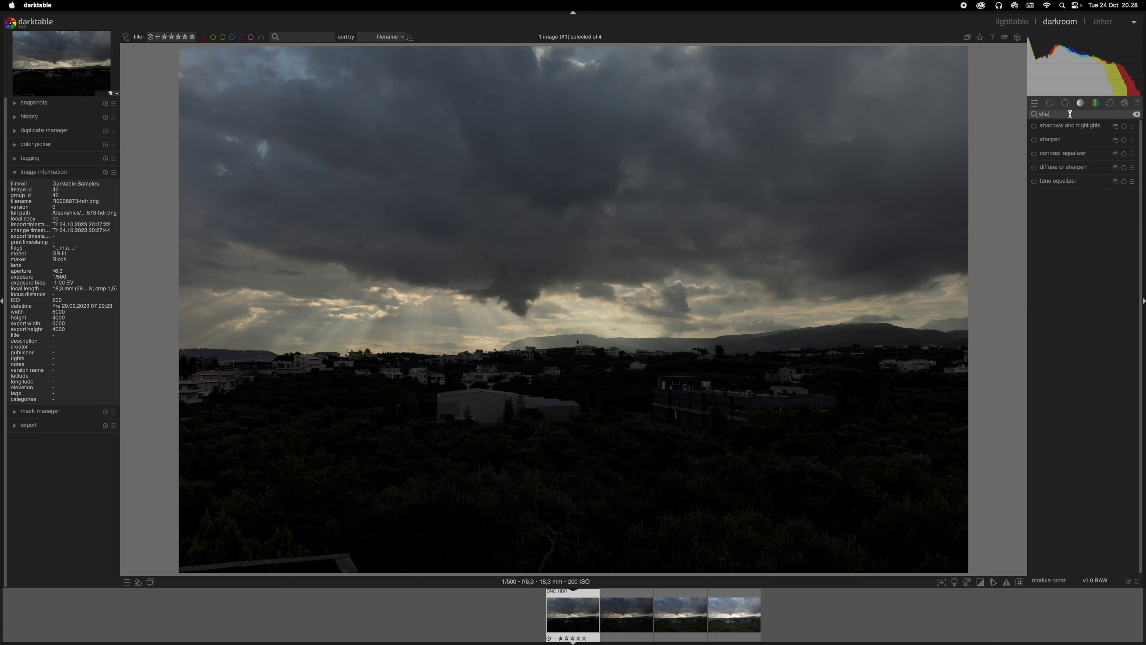
click(1034, 126)
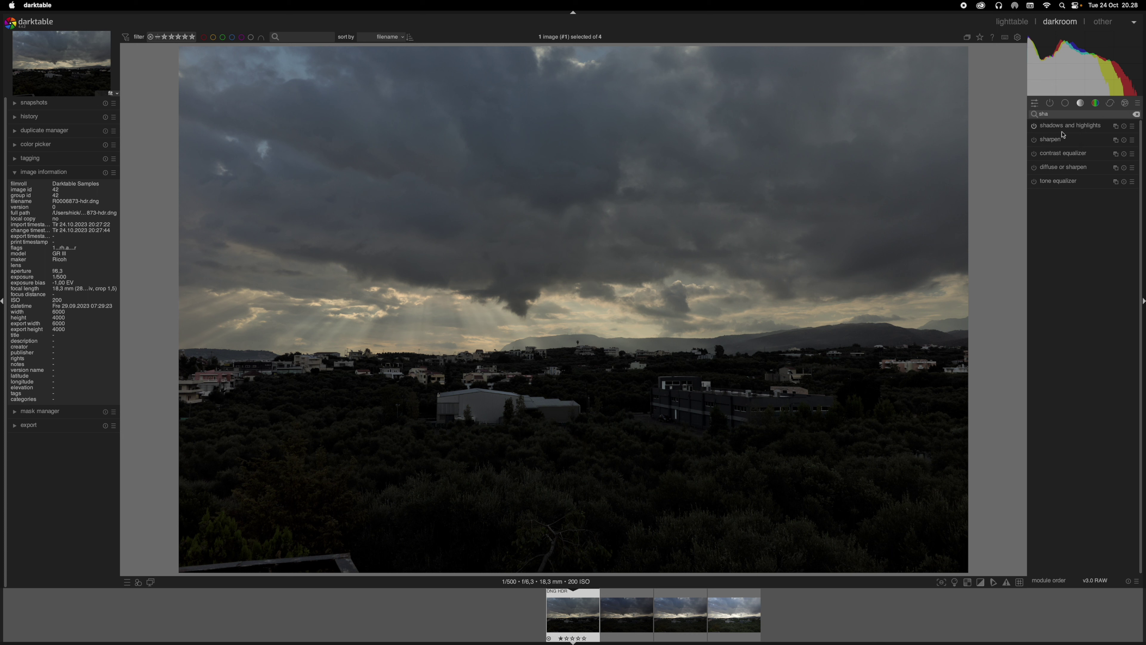
click(1098, 130)
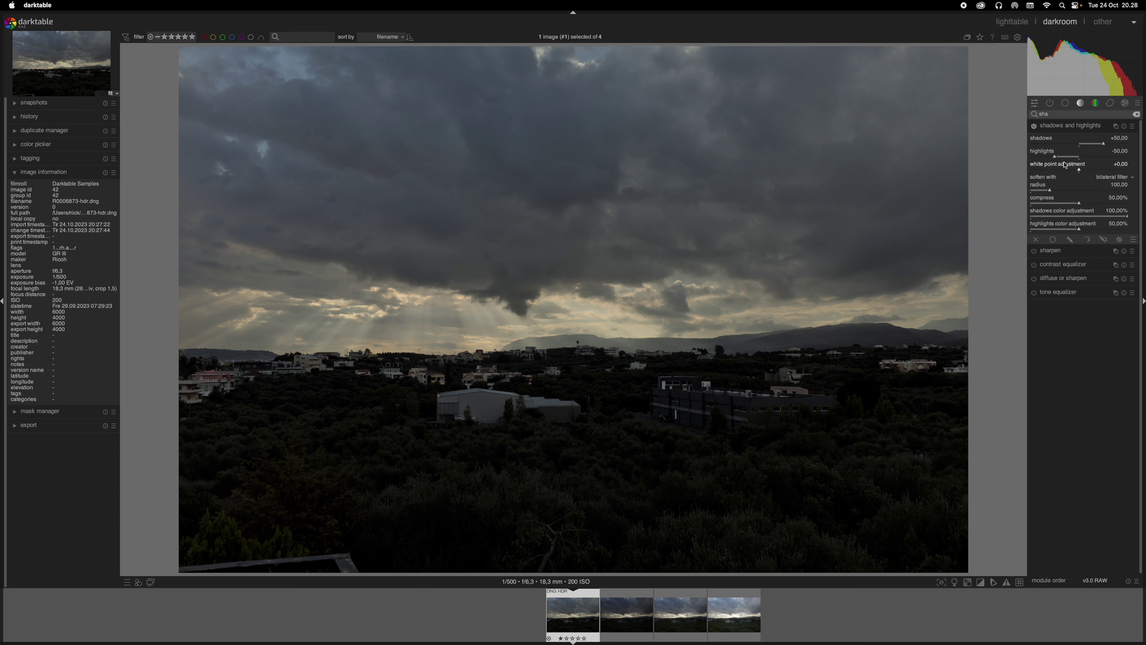
drag(1100, 144, 1117, 143)
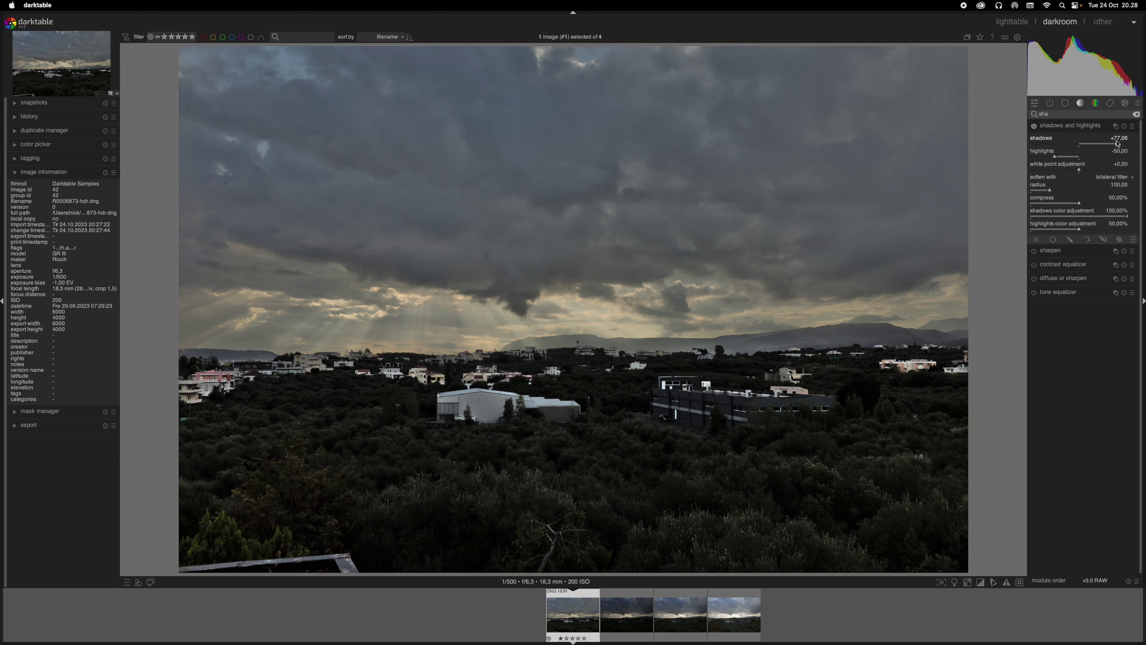
click(1055, 157)
drag(1055, 157, 1050, 157)
In Lightroom, warm Temp to 6.804 and set Exposure +1.05, Contrast +29, Shadows +99
key(super+Tab)
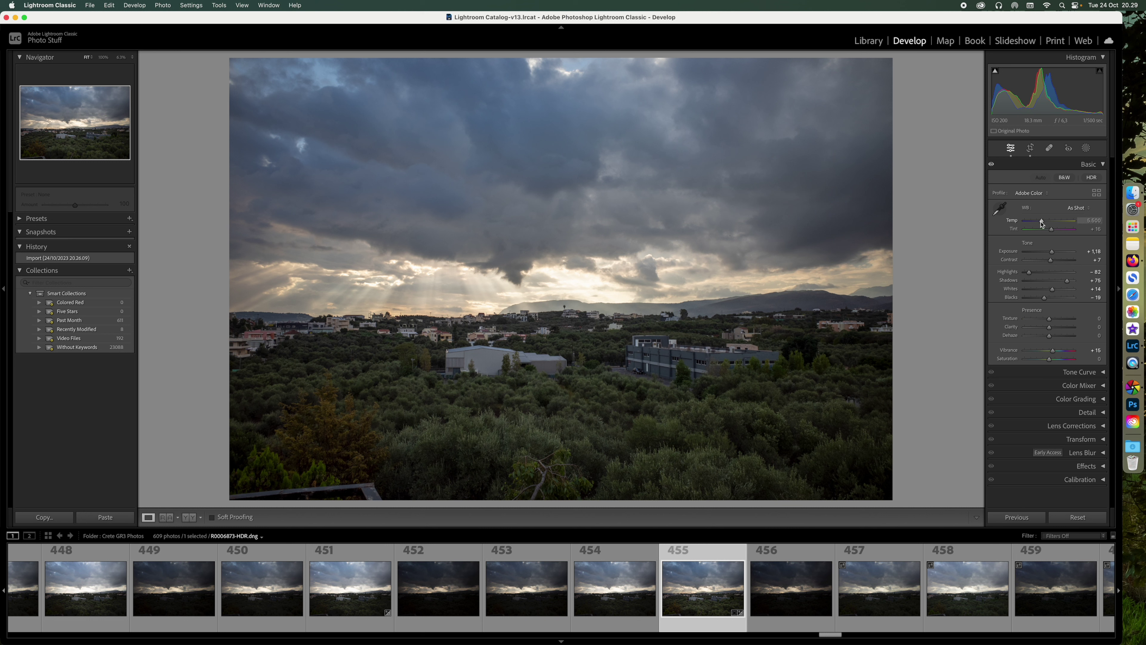
drag(1042, 223, 1052, 254)
drag(1051, 260, 1073, 283)
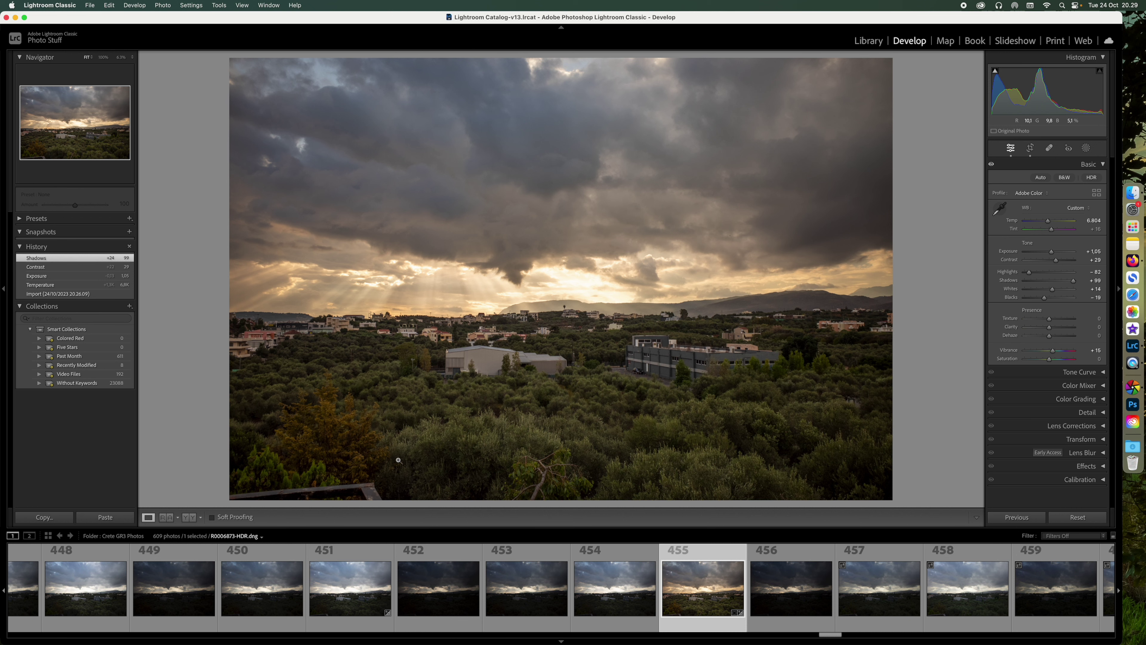
Crop photo 455 to 16 x 9, repositioning it to trim the dark foreground and sky top
click(1032, 148)
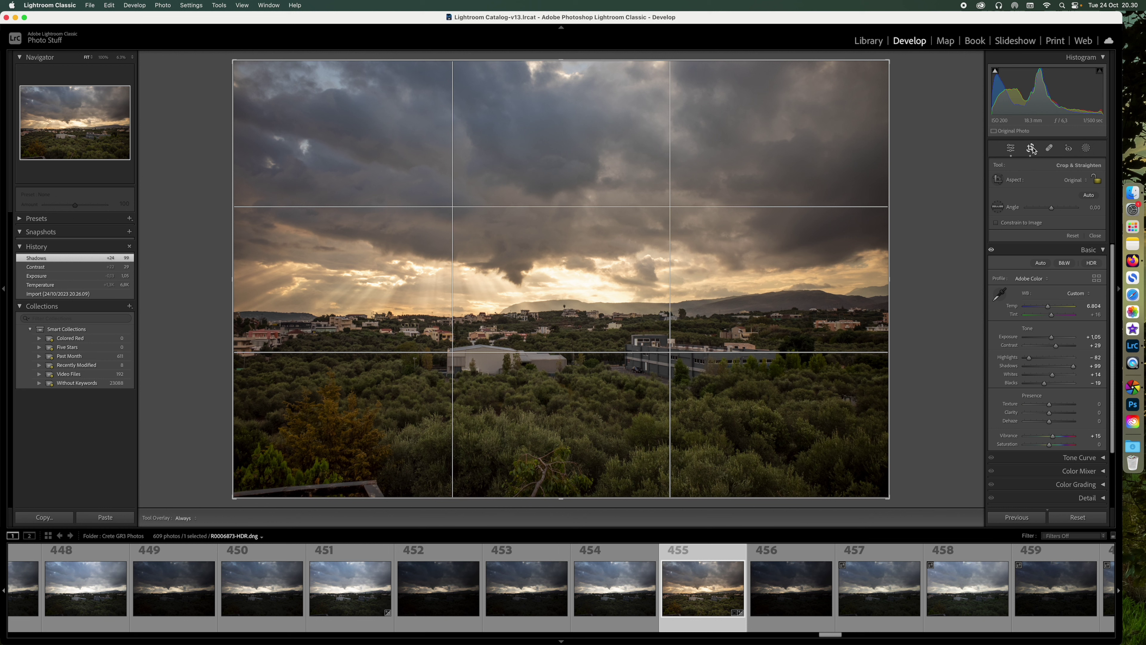
click(1077, 181)
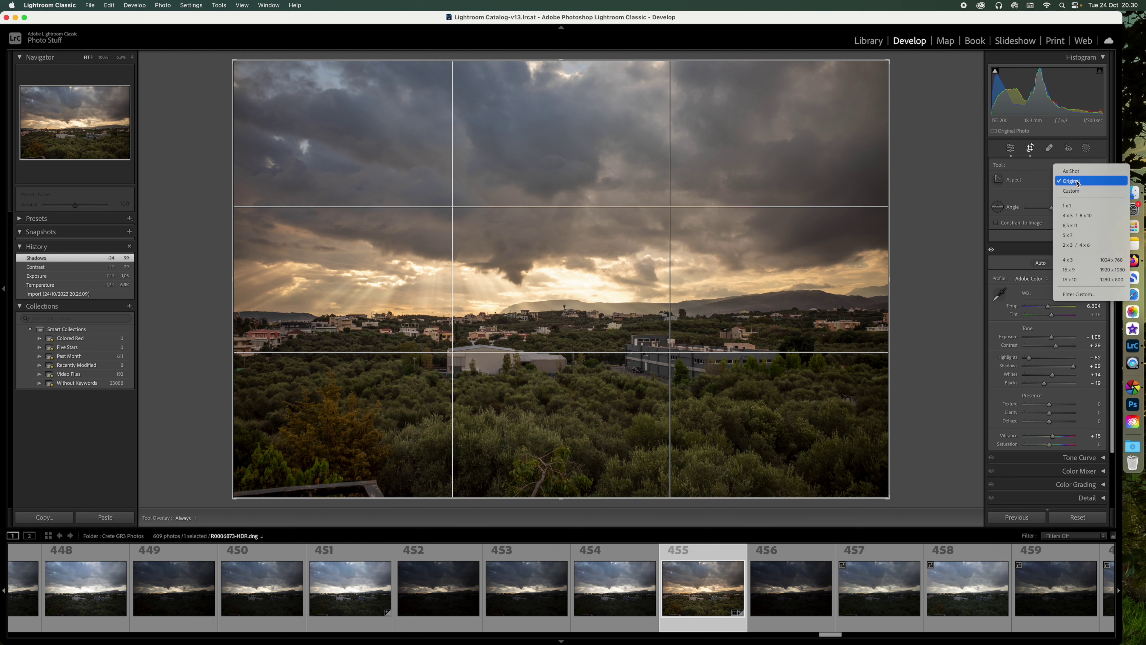
click(1087, 270)
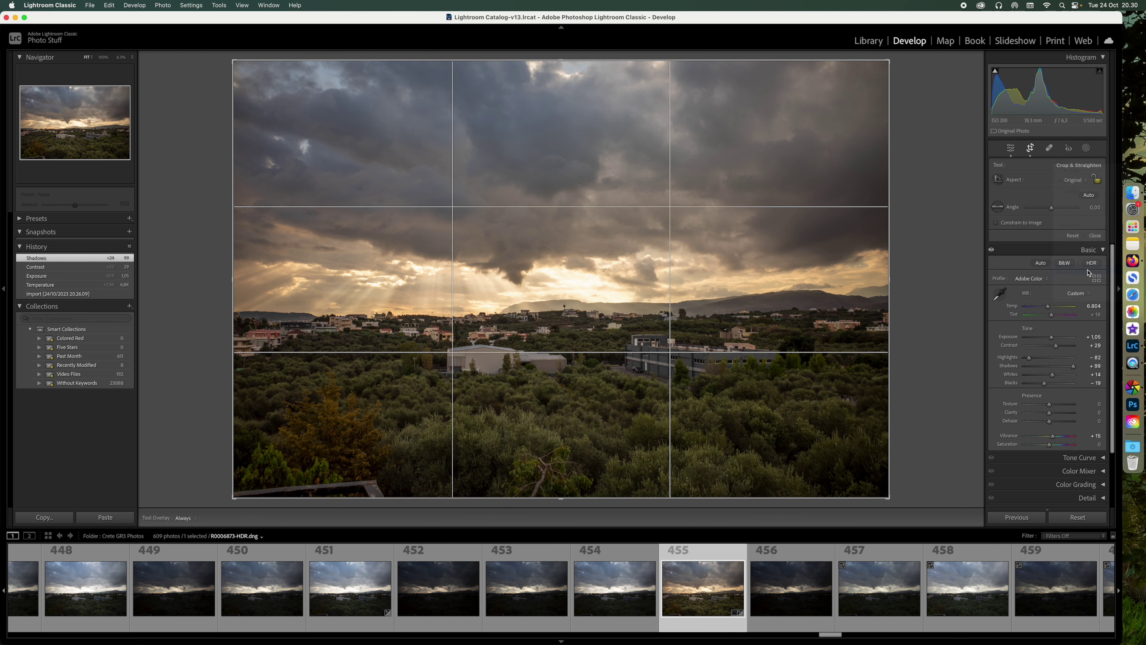
drag(614, 412, 614, 386)
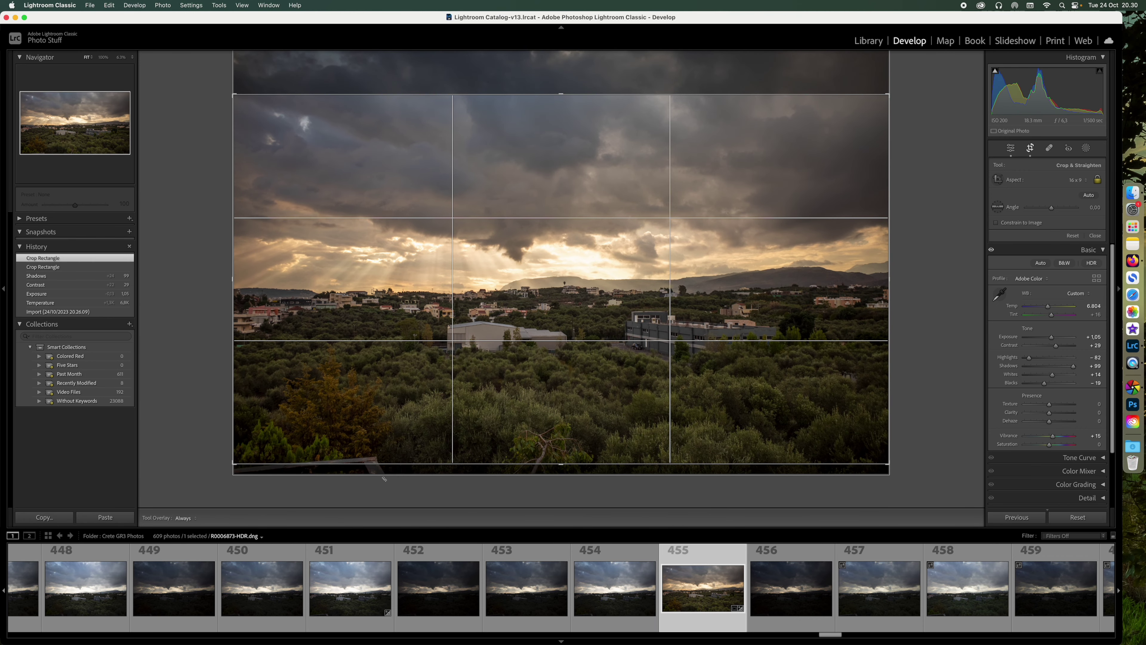
drag(586, 414, 588, 458)
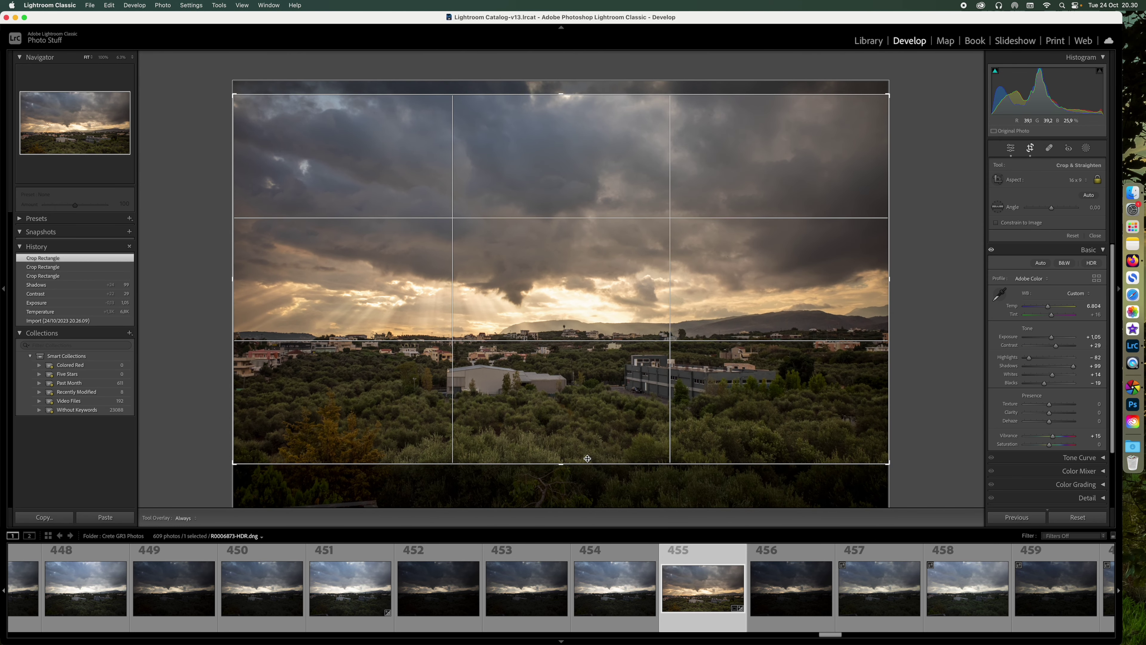
key(Return)
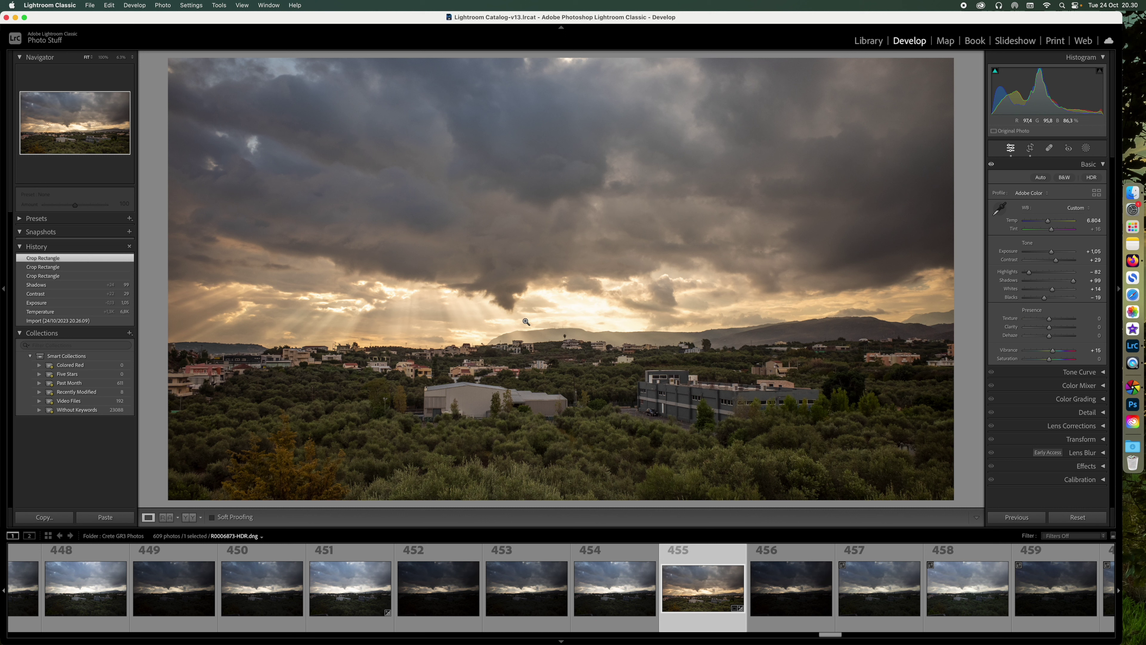
Convert photo 455 to black and white and raise its contrast, with Exposure at +0.25
click(1068, 178)
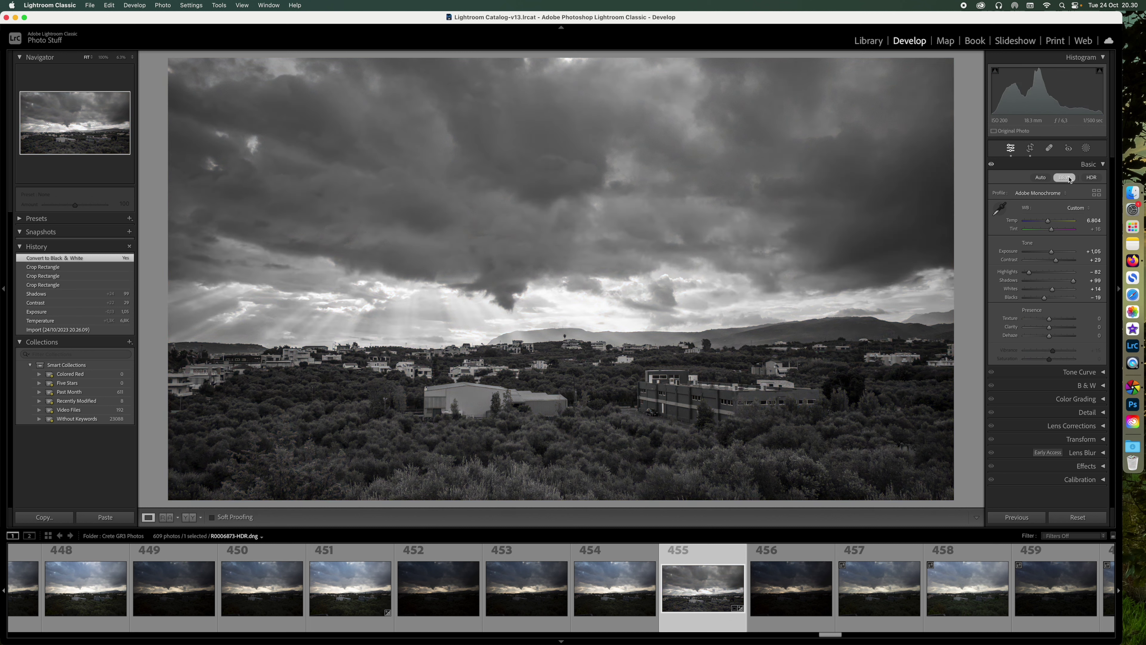
mouse_move(1056, 261)
mouse_down()
mouse_move(1067, 263)
mouse_move(1052, 254)
mouse_up()
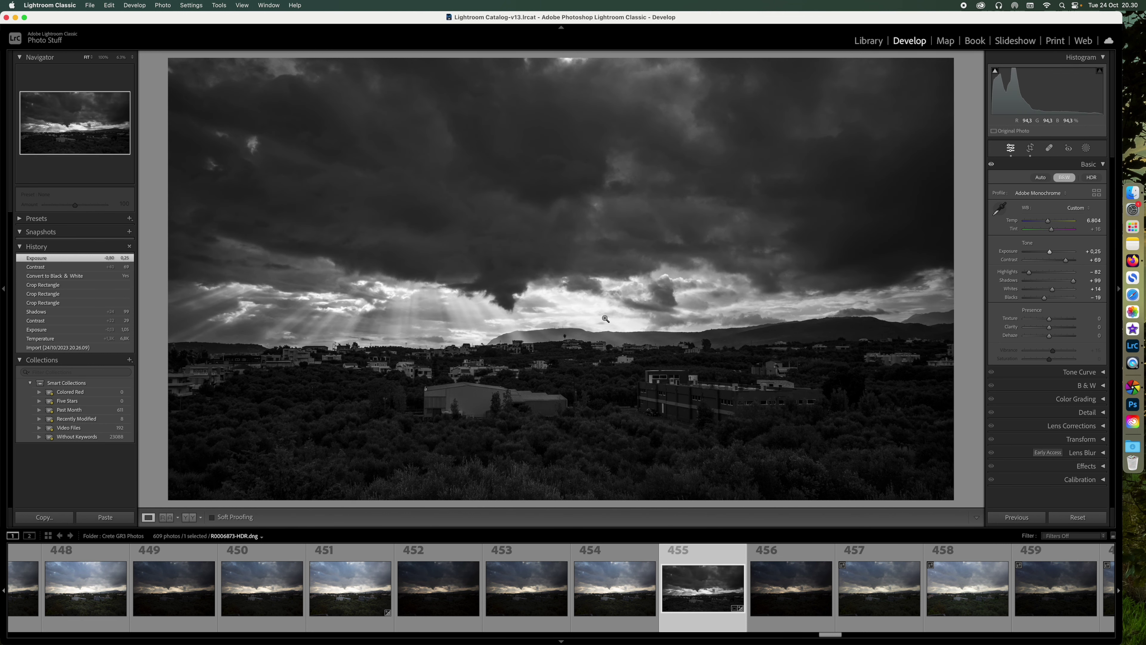
Minimize Lightroom Classic and open wide-wallpaper.jpg from the desktop in Preview
click(15, 17)
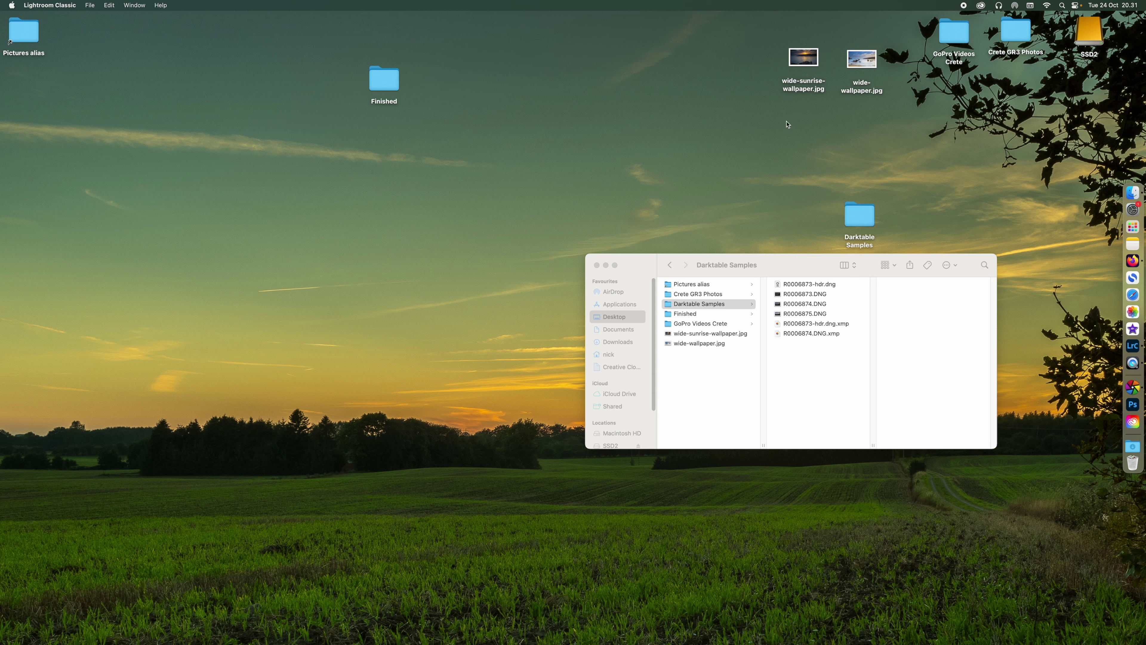
click(869, 59)
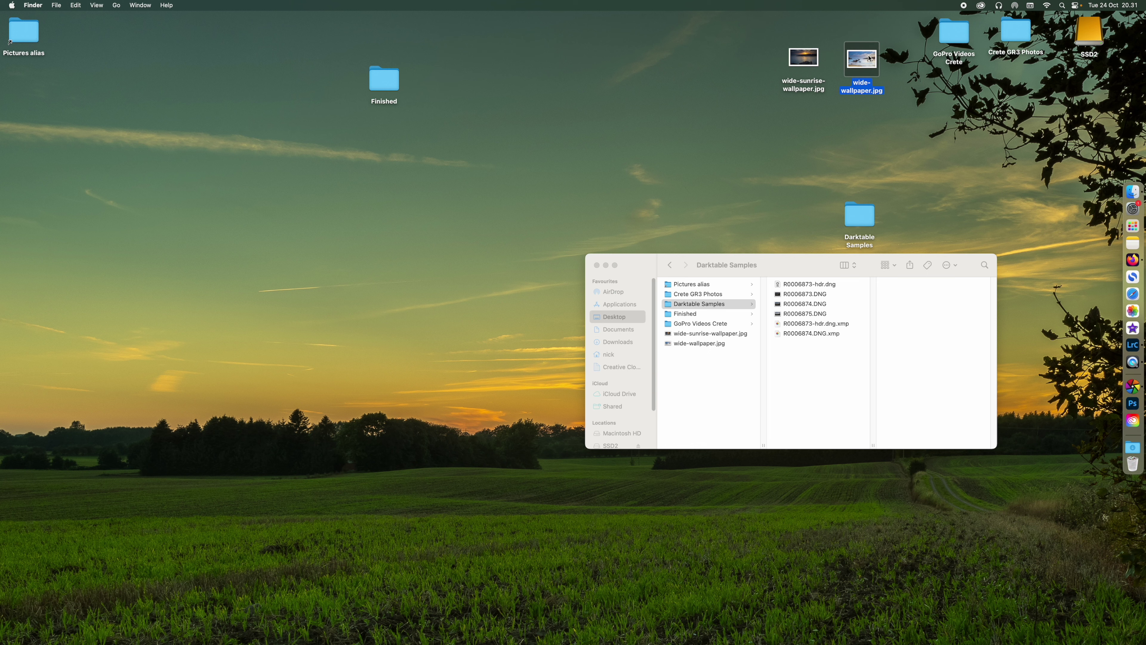
double_click(869, 59)
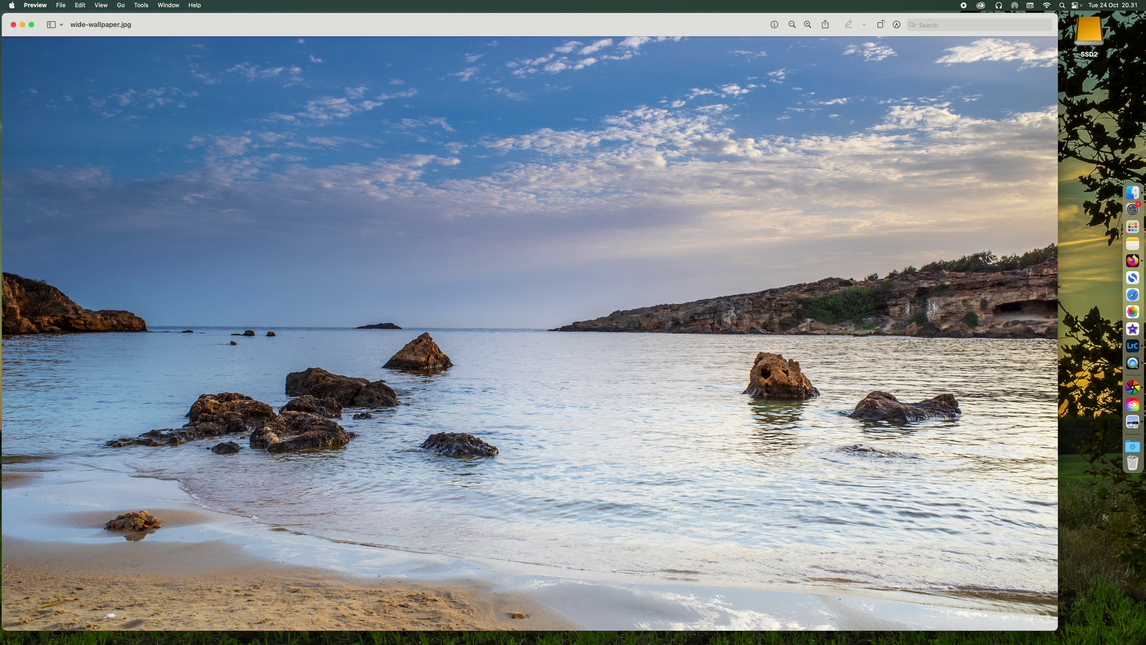